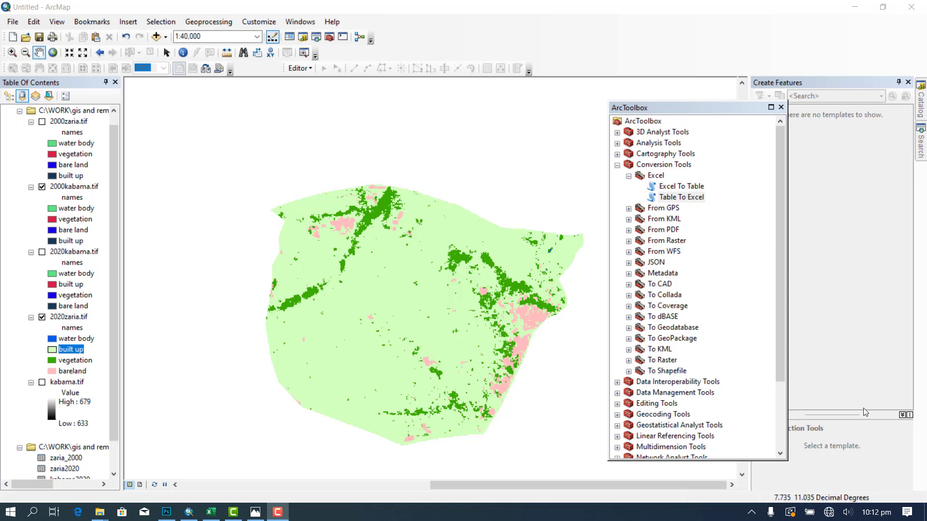
- Open the 2020zaria.tif attribute table and start exporting it from Table Options
right_click(59, 319)
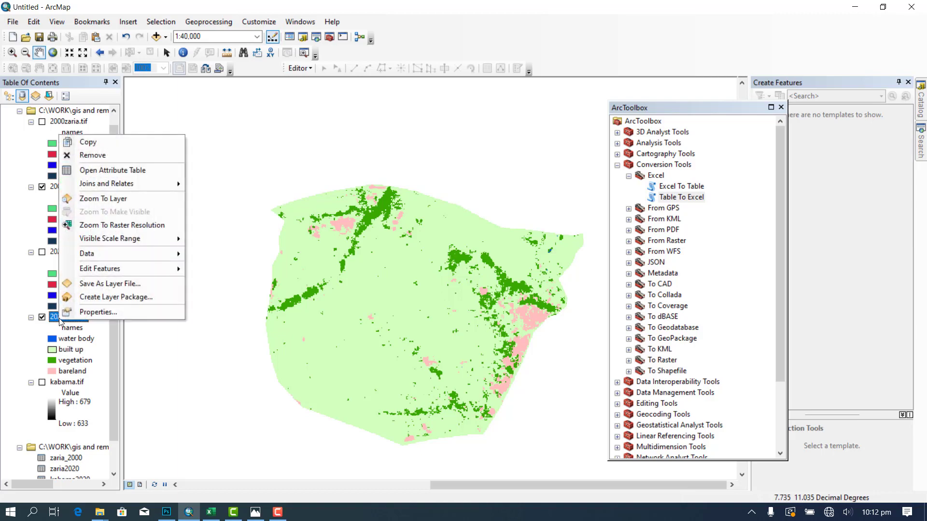
click(106, 171)
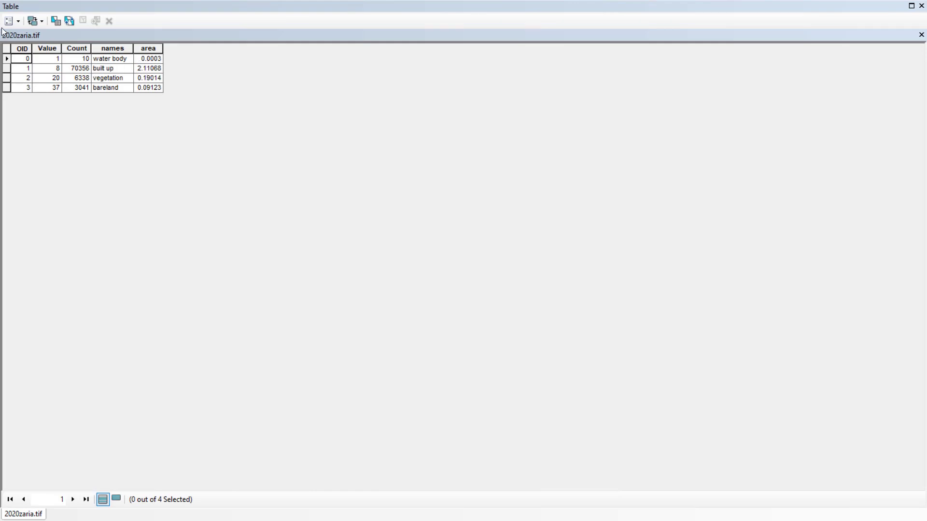
click(19, 22)
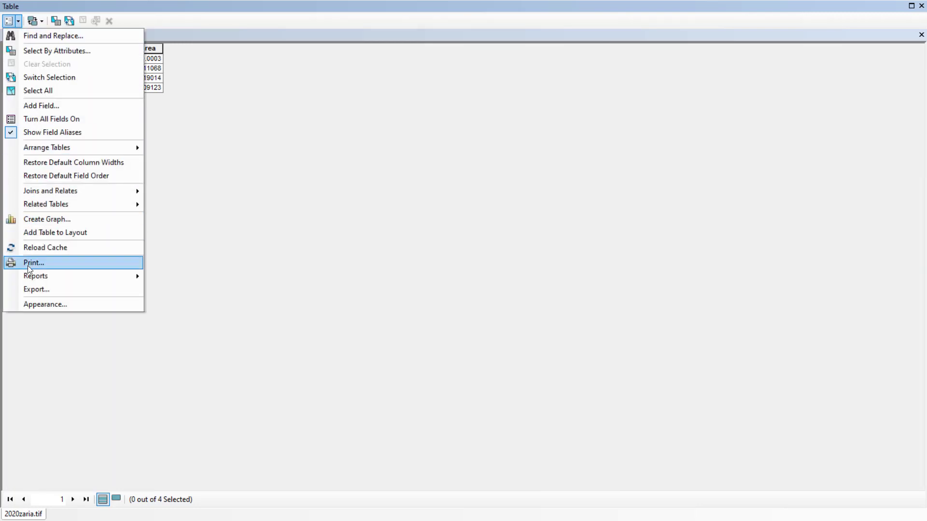
click(36, 288)
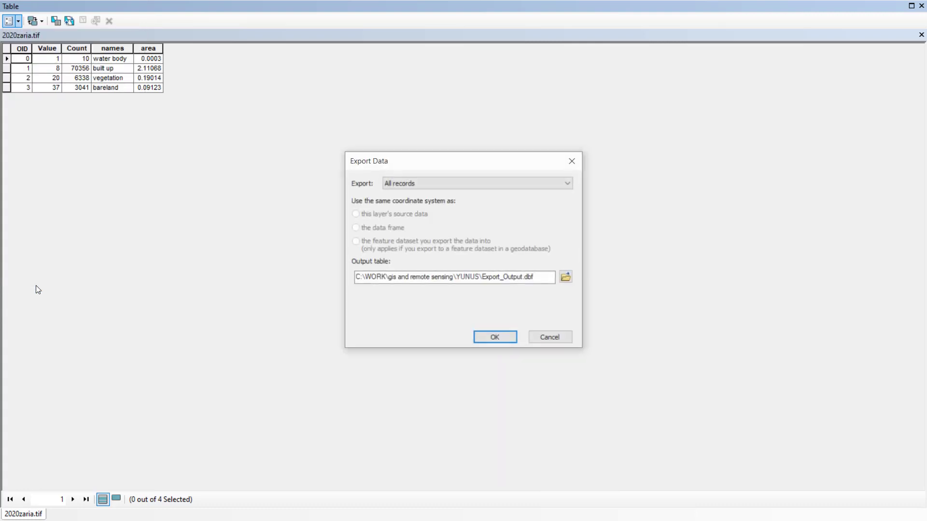
- Export all records as the dBASE table 2020.dbf in the YUNUS folder and add it to the map
click(561, 279)
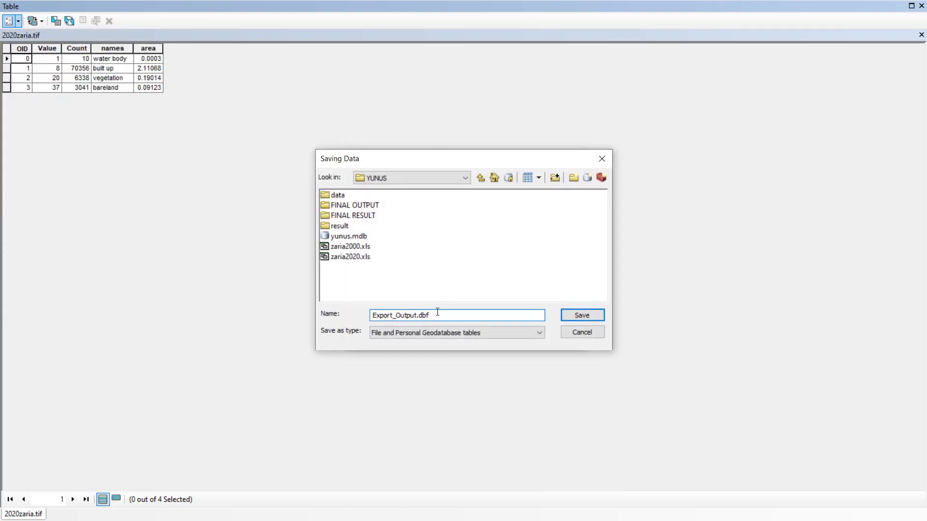
drag(433, 314, 223, 295)
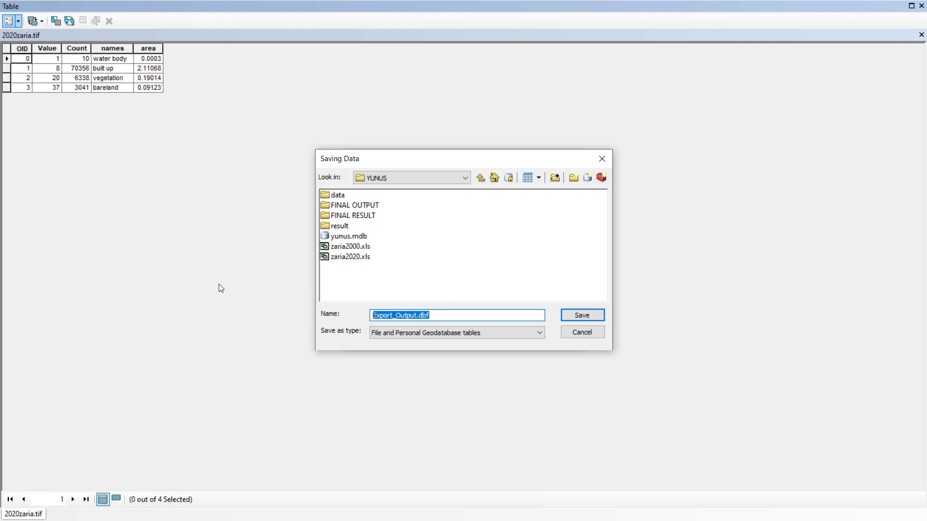
text(202)
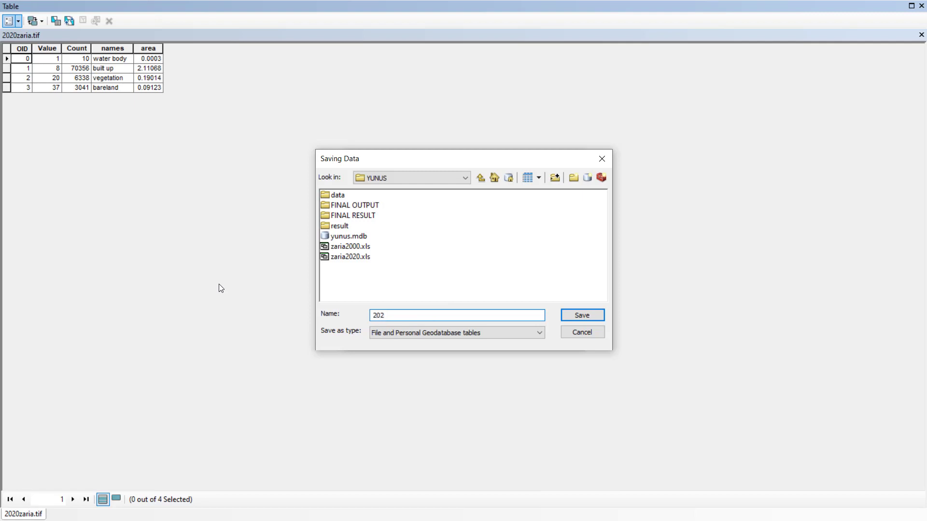
text(0)
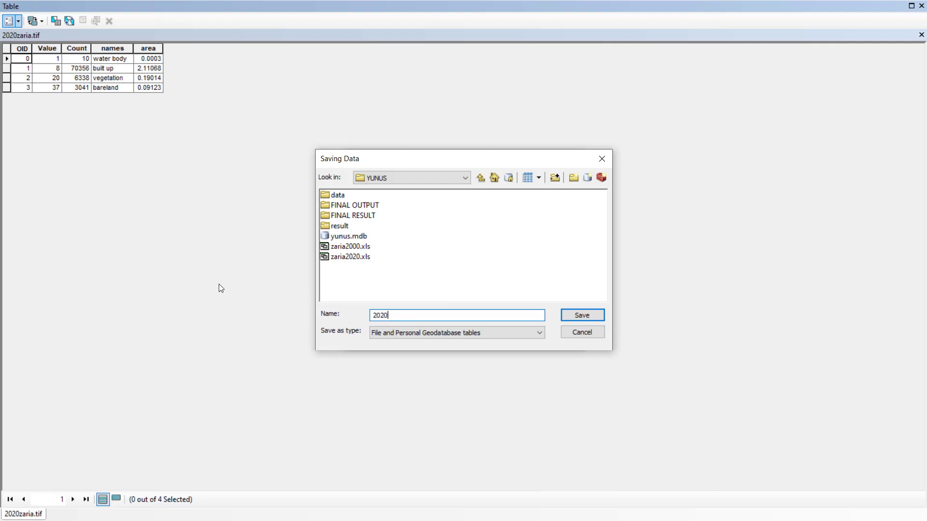
click(400, 338)
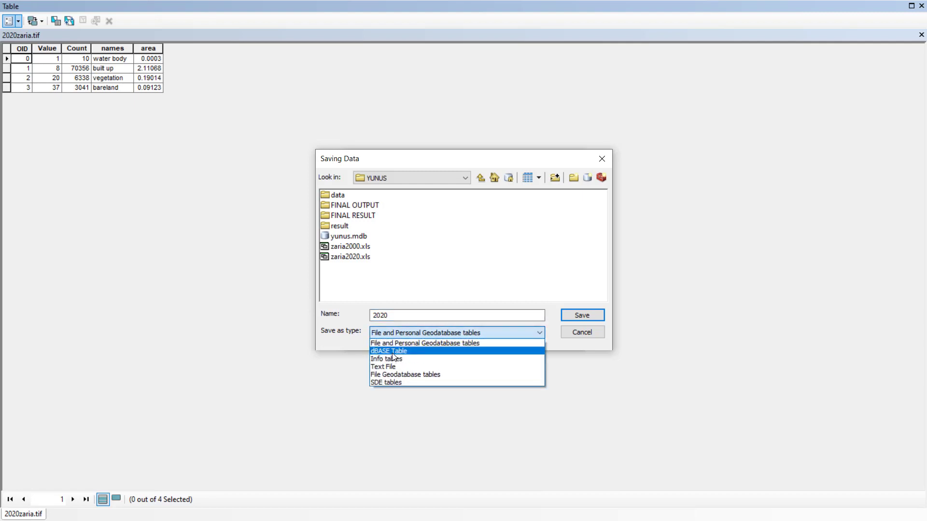
click(392, 353)
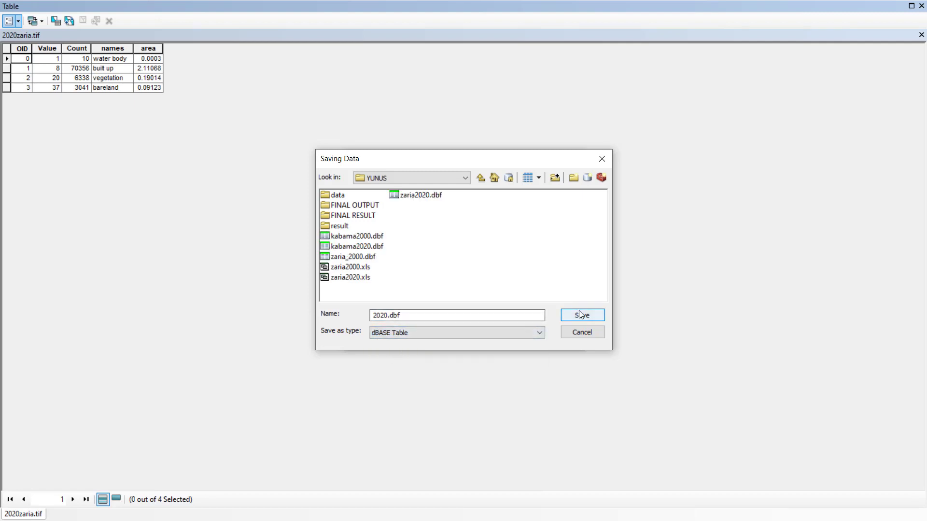
click(580, 314)
click(500, 335)
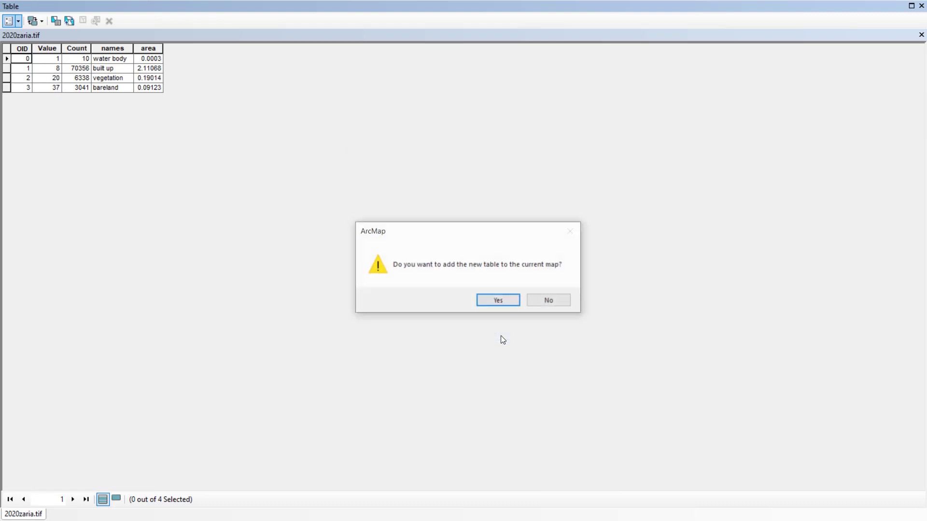
click(500, 300)
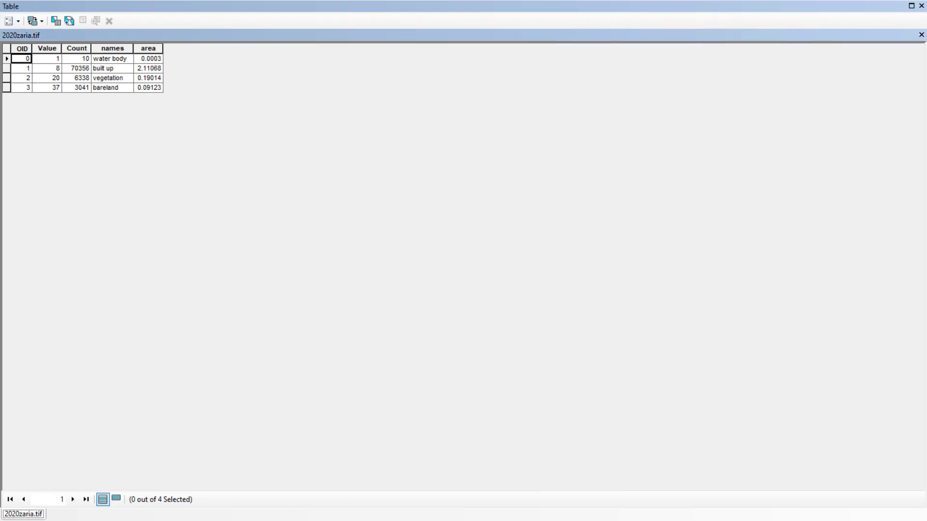
- Close the attribute table and select Table To Excel under Conversion Tools > Excel in ArcToolbox
click(921, 6)
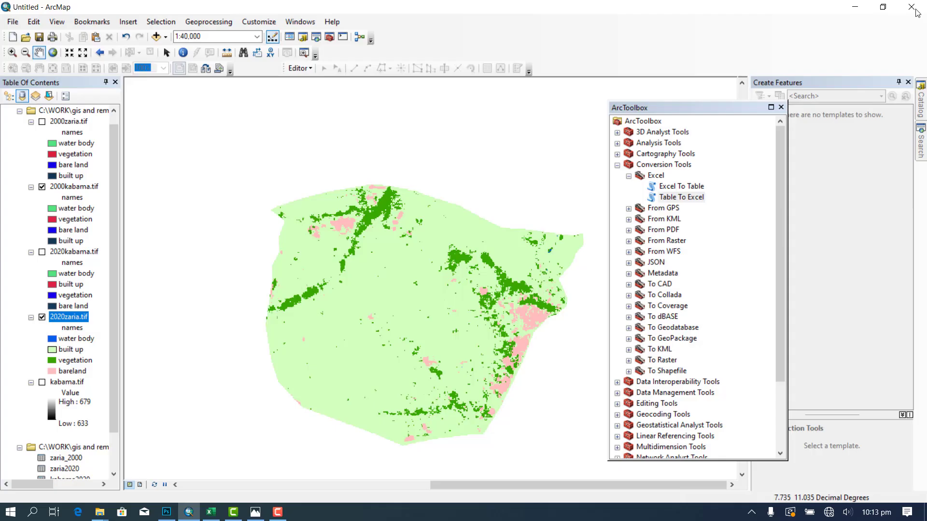
click(326, 39)
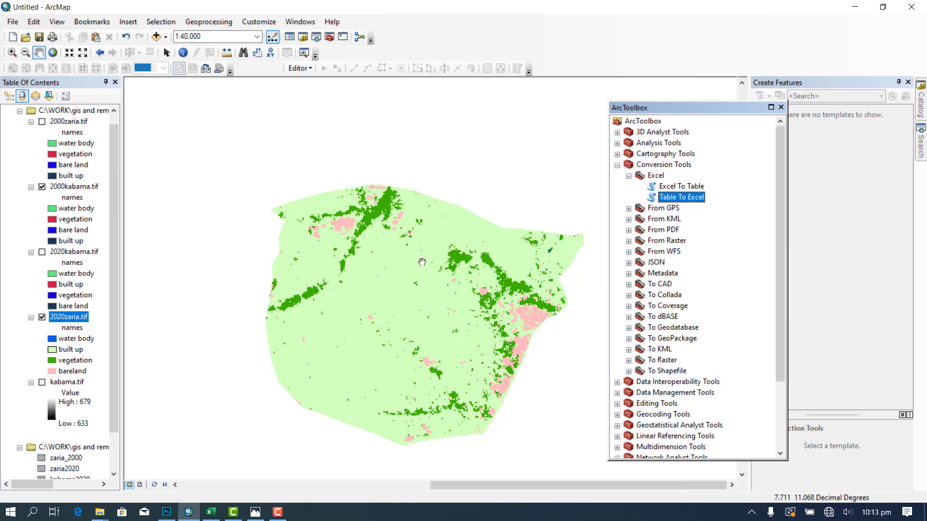
click(617, 165)
click(616, 165)
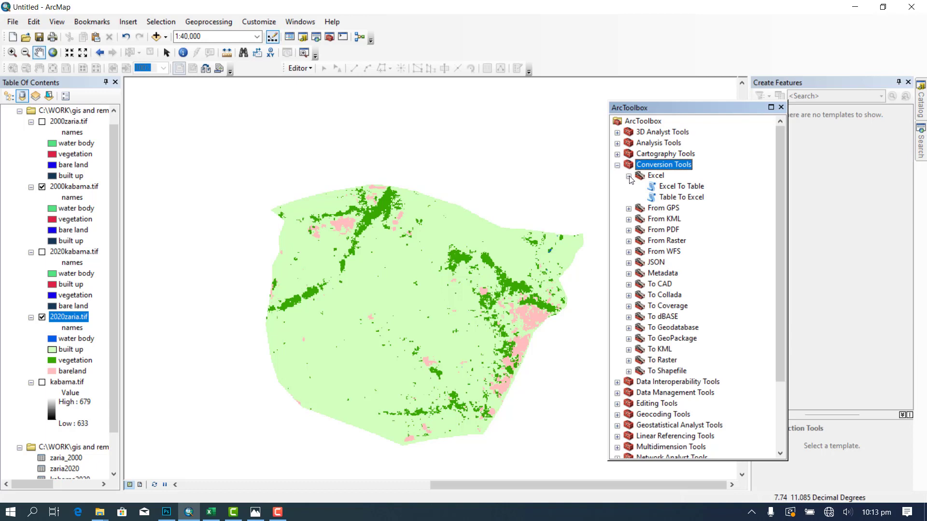
click(628, 177)
click(629, 177)
click(673, 198)
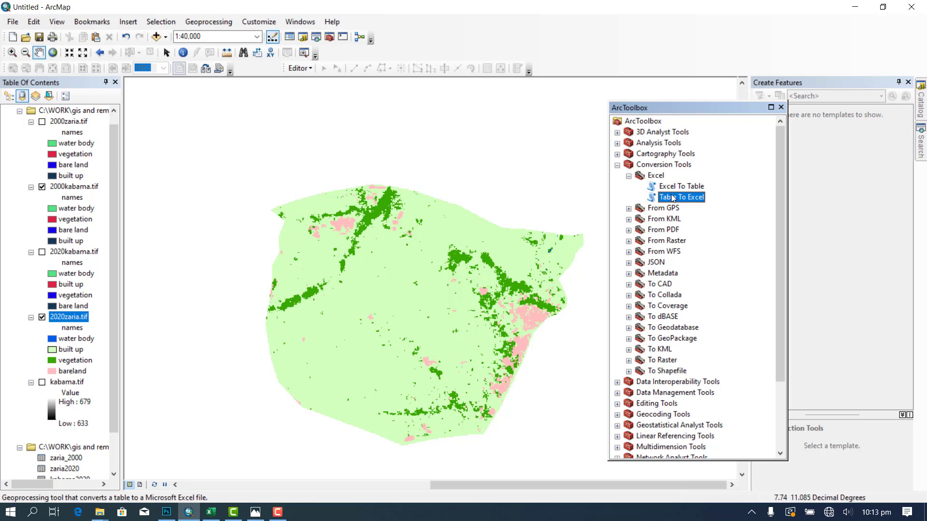
- Convert the 2020 table with Table To Excel, saving the output as C:\WORK\zaria2020.xls
double_click(670, 195)
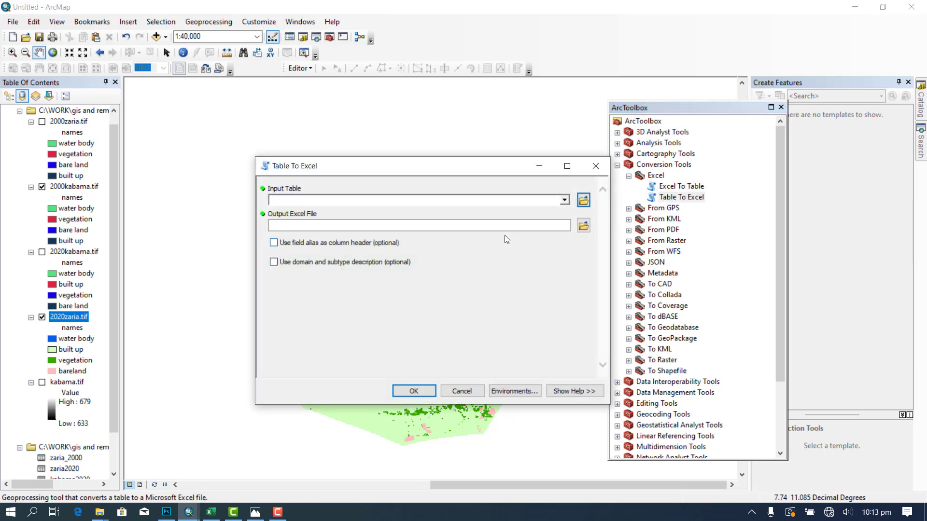
click(563, 200)
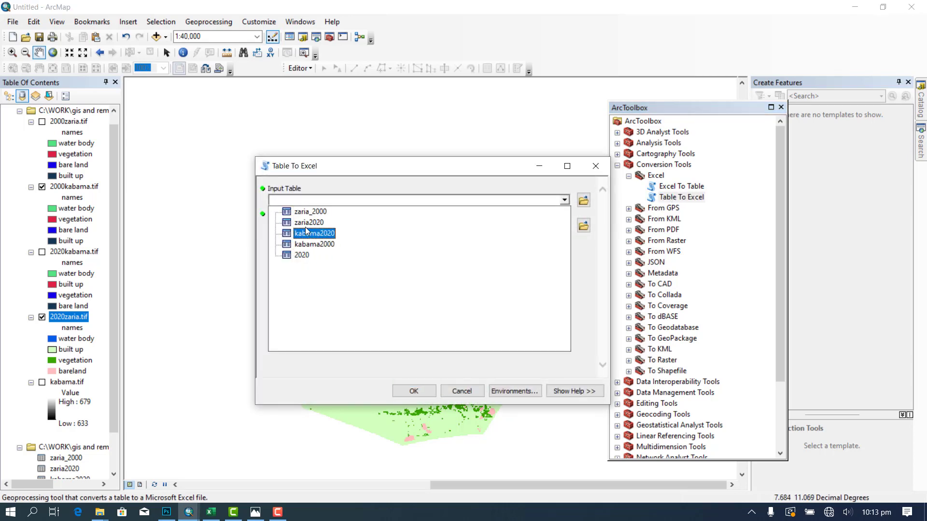
click(308, 255)
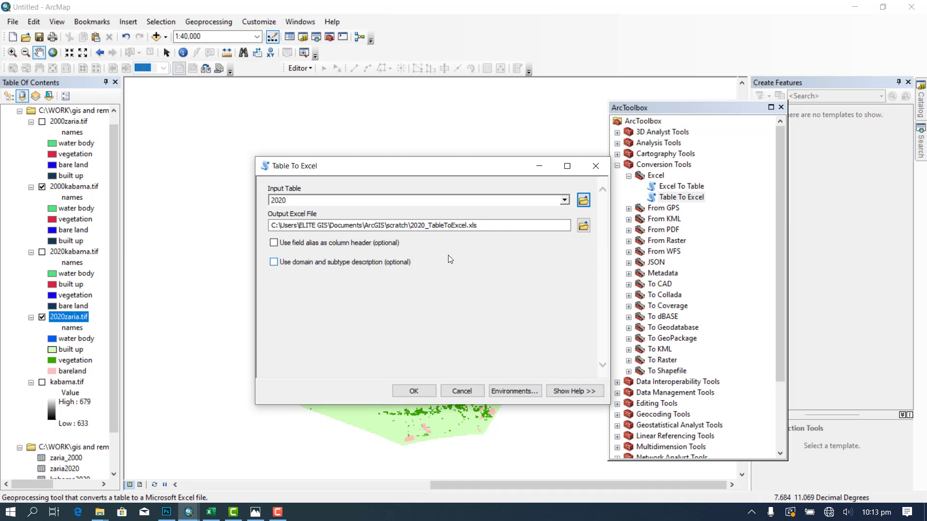
click(583, 227)
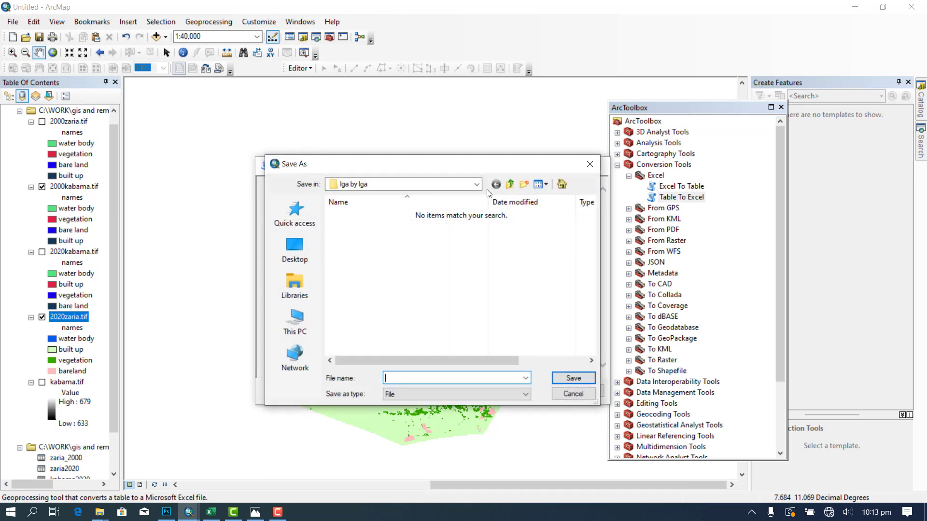
click(476, 184)
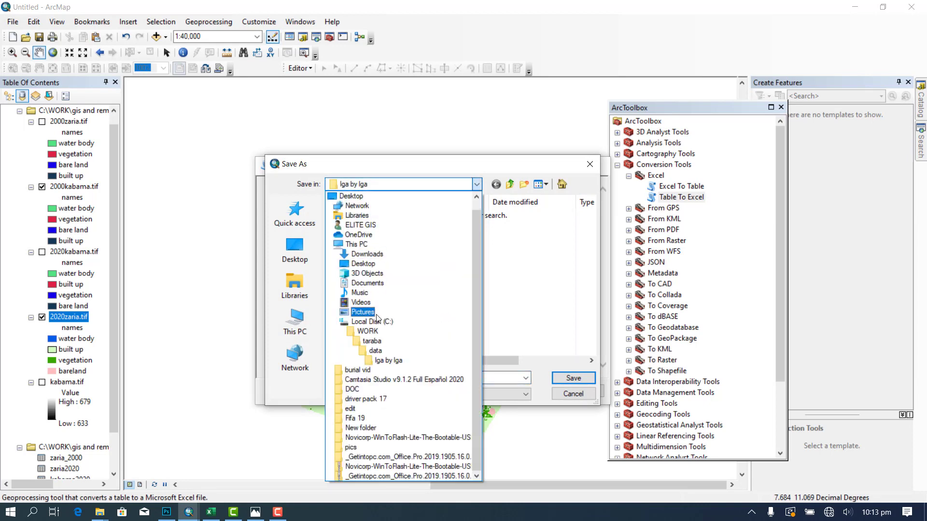
click(369, 331)
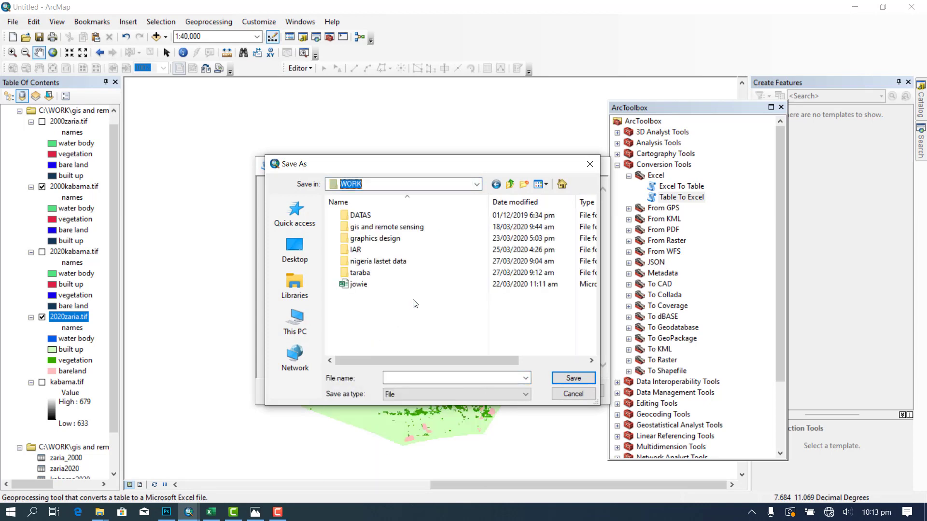
click(411, 373)
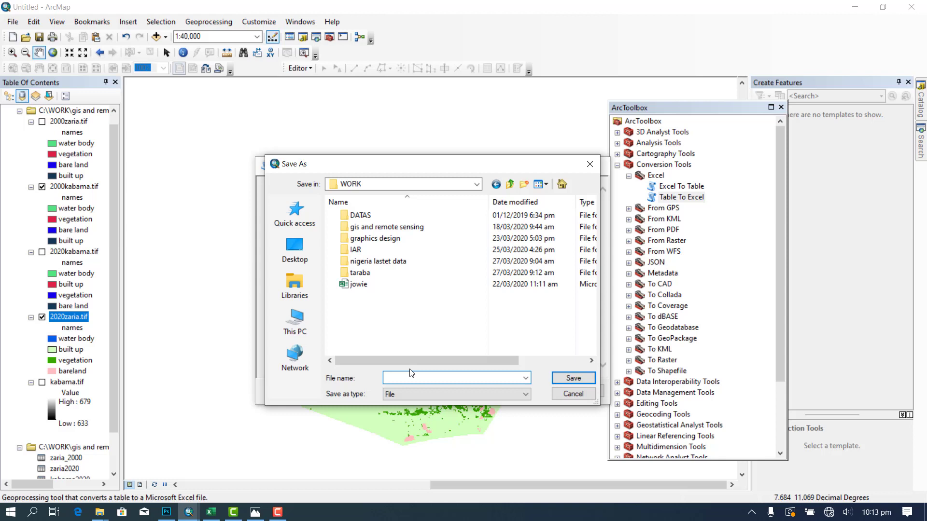
text(zaria2020)
click(573, 378)
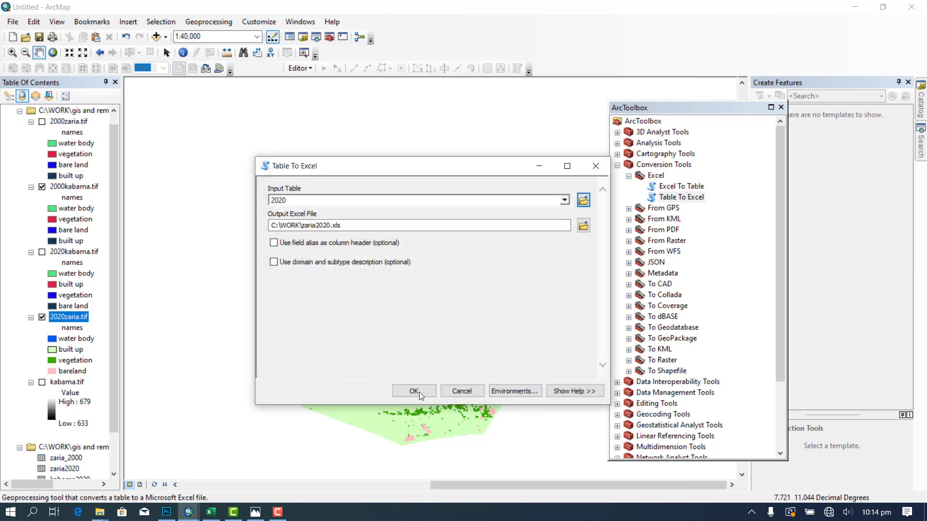
click(414, 391)
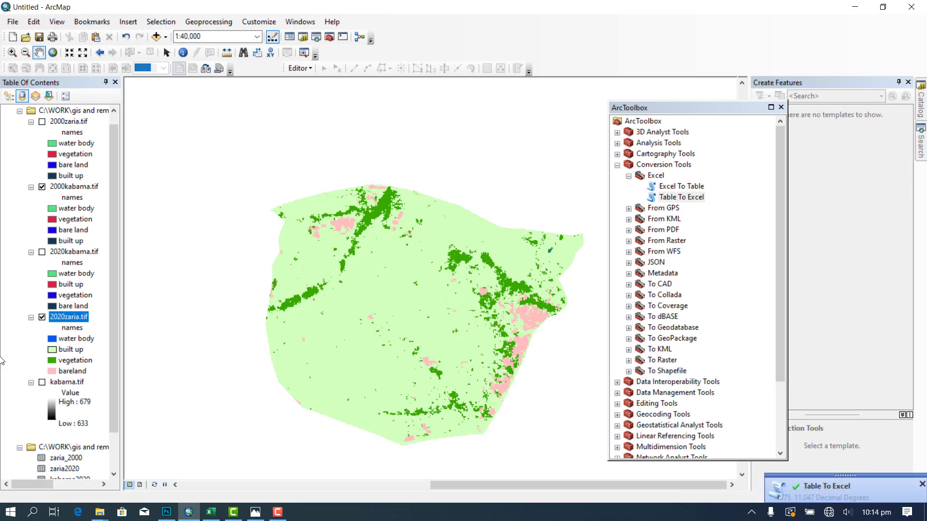
- In File Explorer, go back to the WORK folder and open zaria2020.xls in Excel
mouse_move(103, 511)
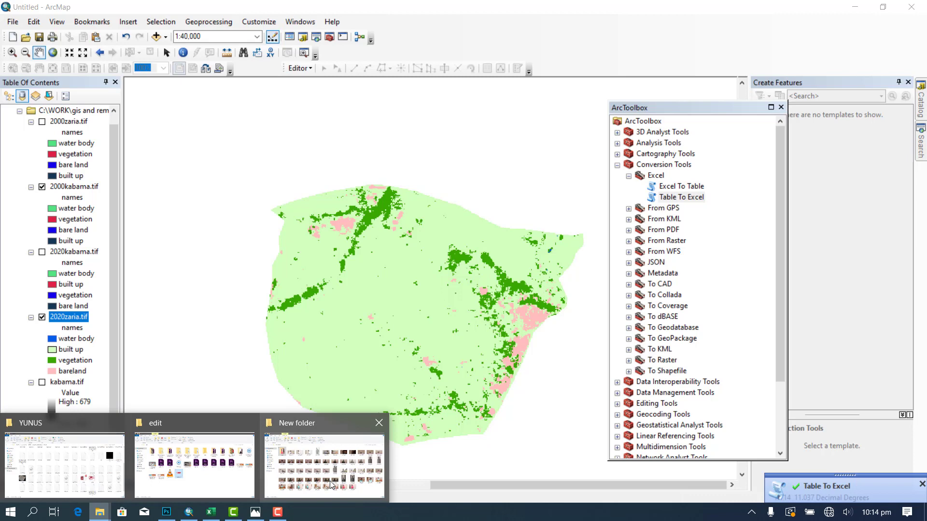
click(85, 484)
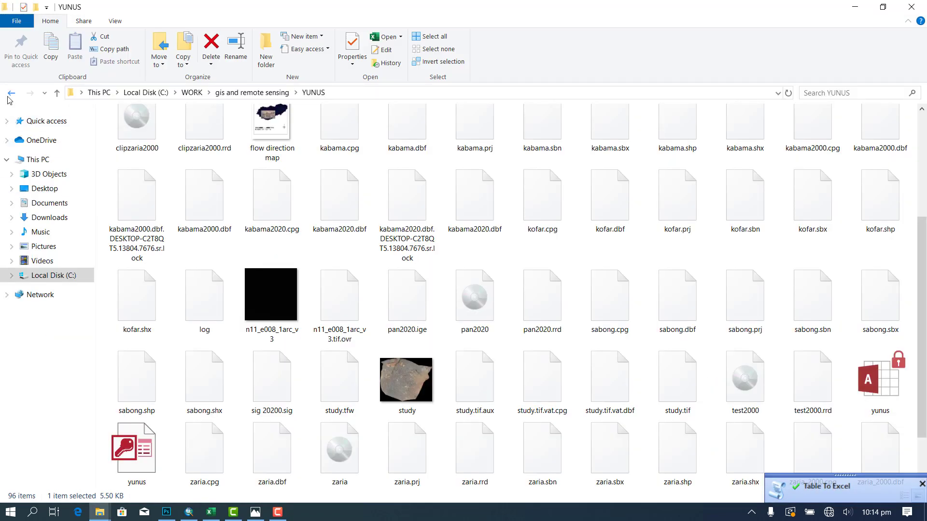
click(10, 95)
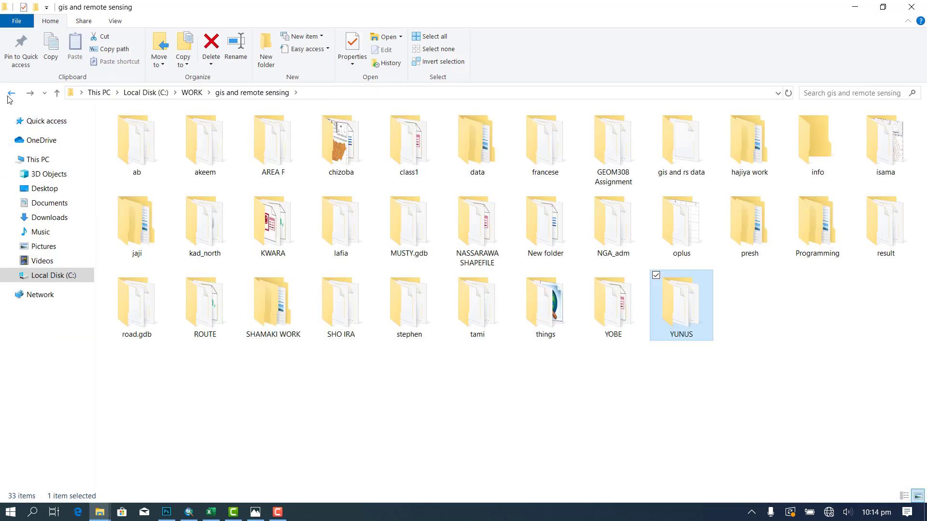
click(10, 94)
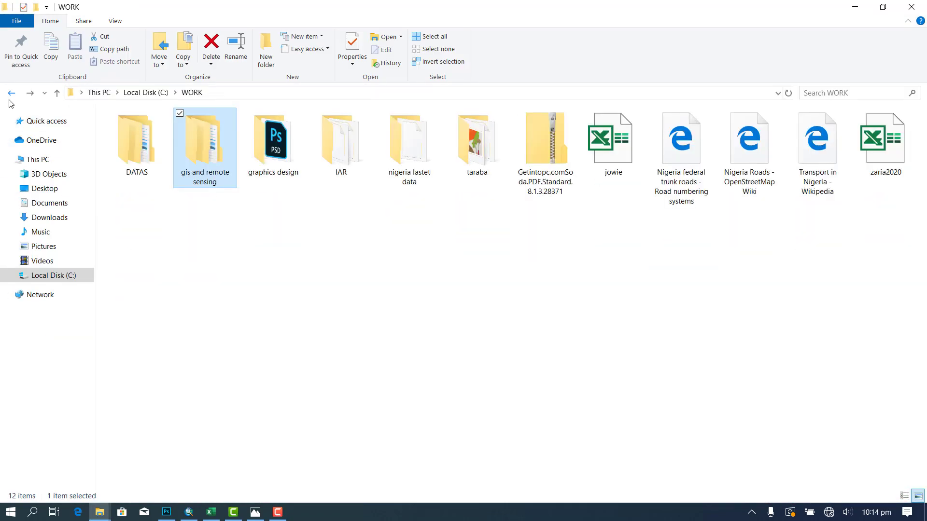
double_click(881, 141)
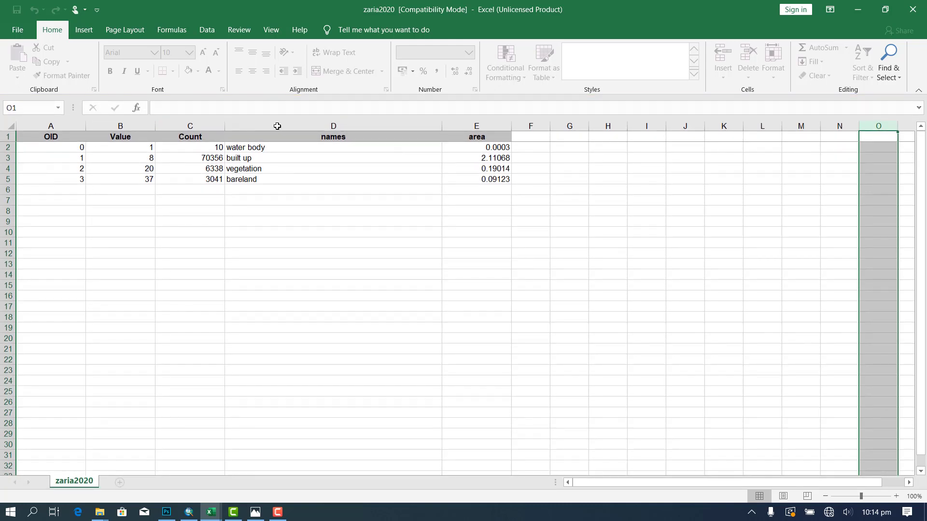
drag(29, 136, 186, 265)
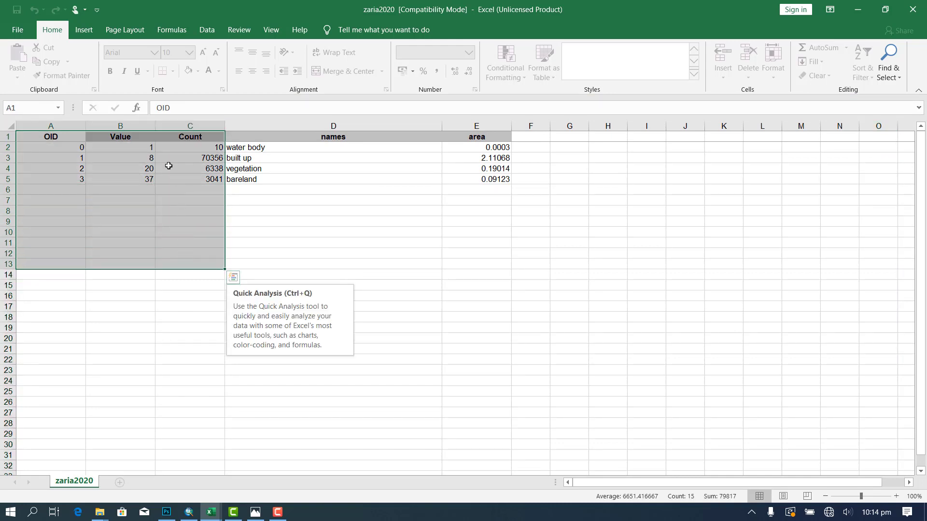
right_click(168, 166)
key(Escape)
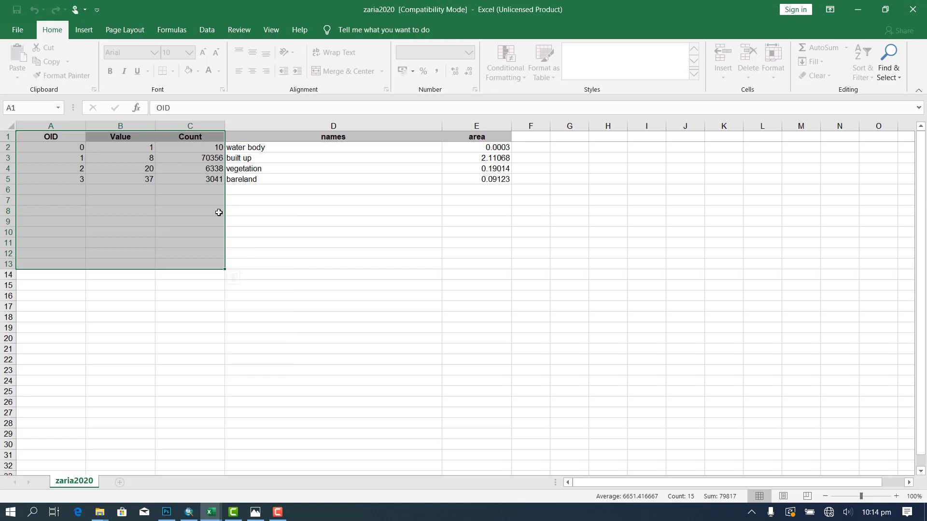
click(280, 179)
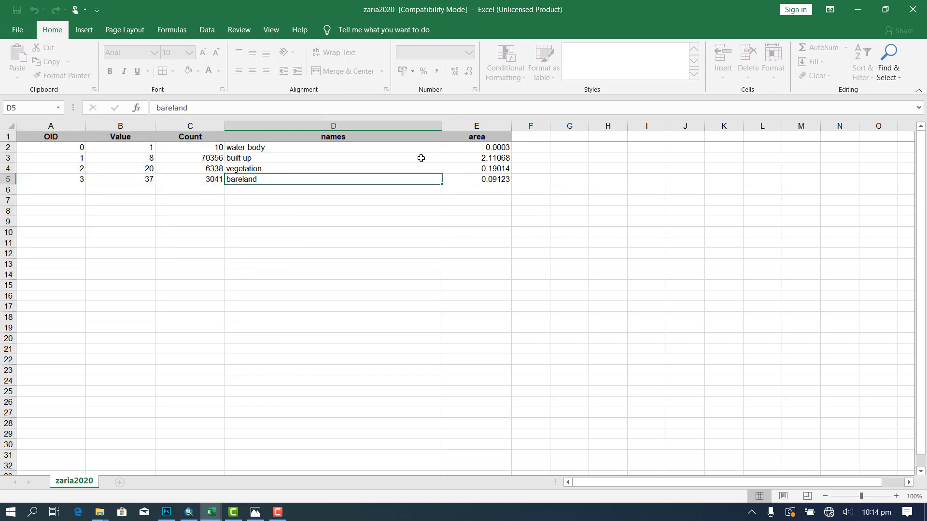